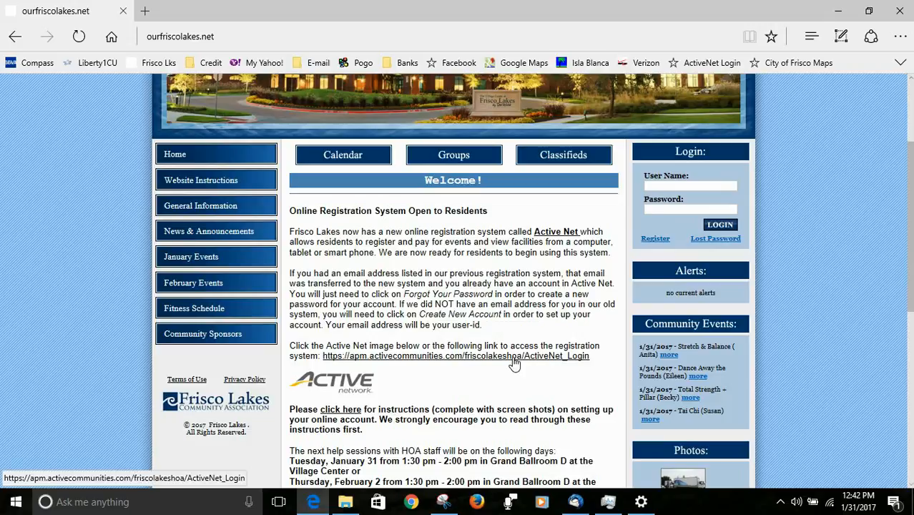
# Open the Frisco Lakes ActiveNet login page and choose 'Forgot your password?'
pyautogui.click(513, 356)
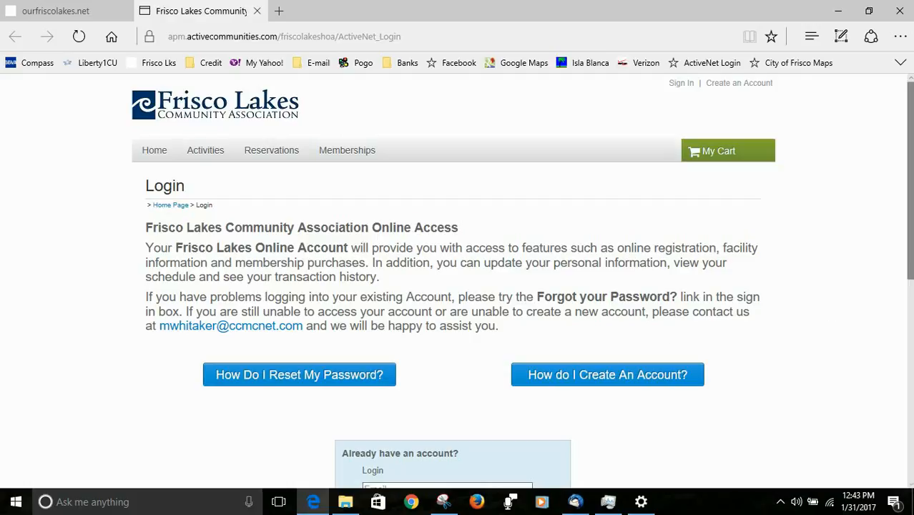
pyautogui.moveTo(910, 231); pyautogui.dragTo(910, 381)
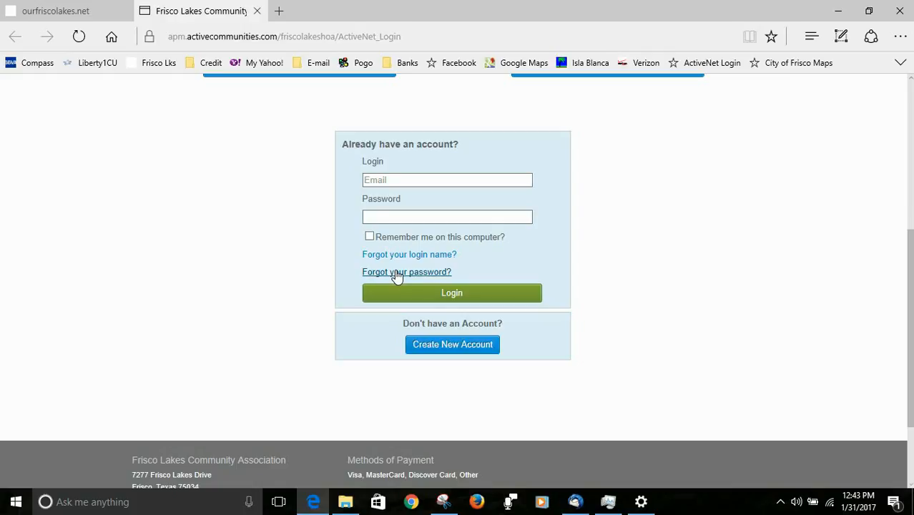
pyautogui.click(396, 273)
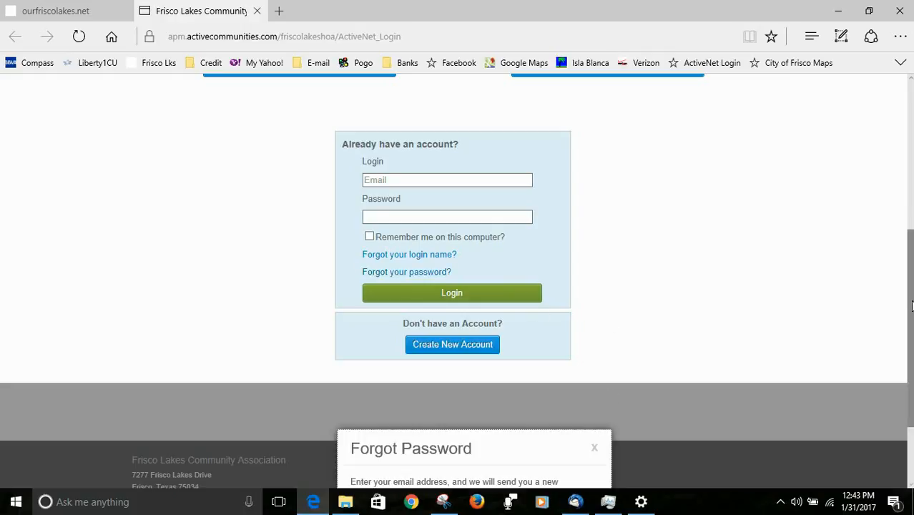
pyautogui.moveTo(911, 310); pyautogui.dragTo(887, 174)
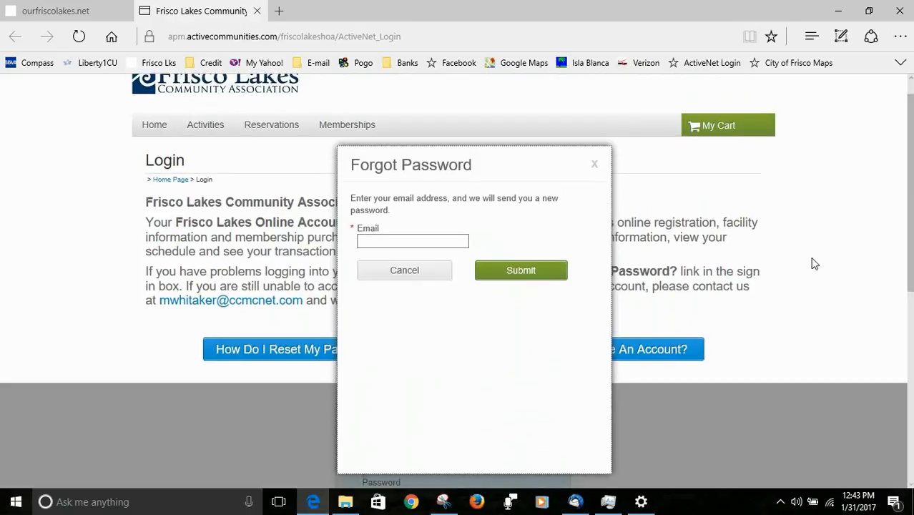
pyautogui.click(403, 241)
# Enter the account's e-mail address in the Forgot Password form and submit the reset request
pyautogui.click(404, 241)
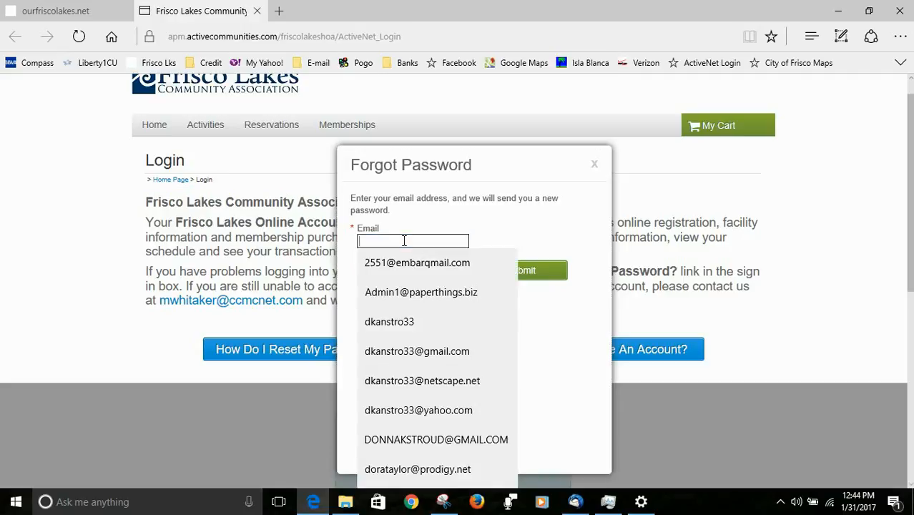
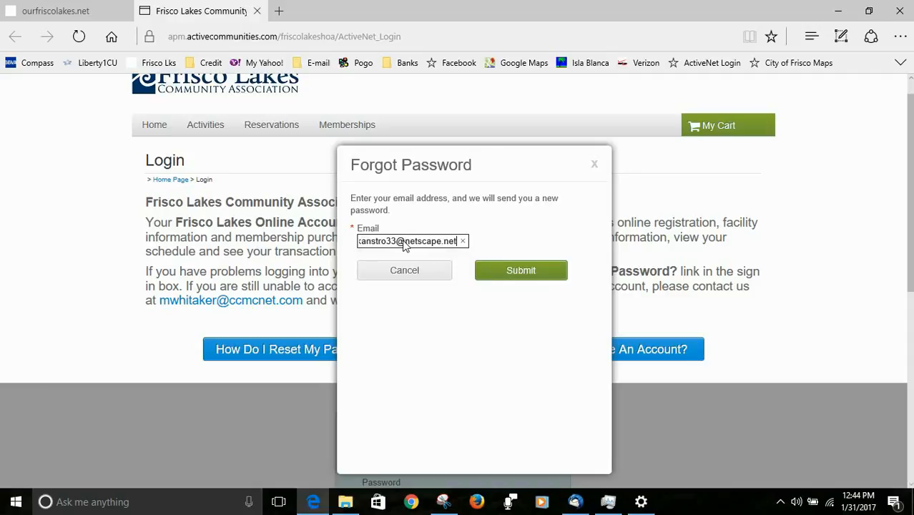
pyautogui.click(517, 276)
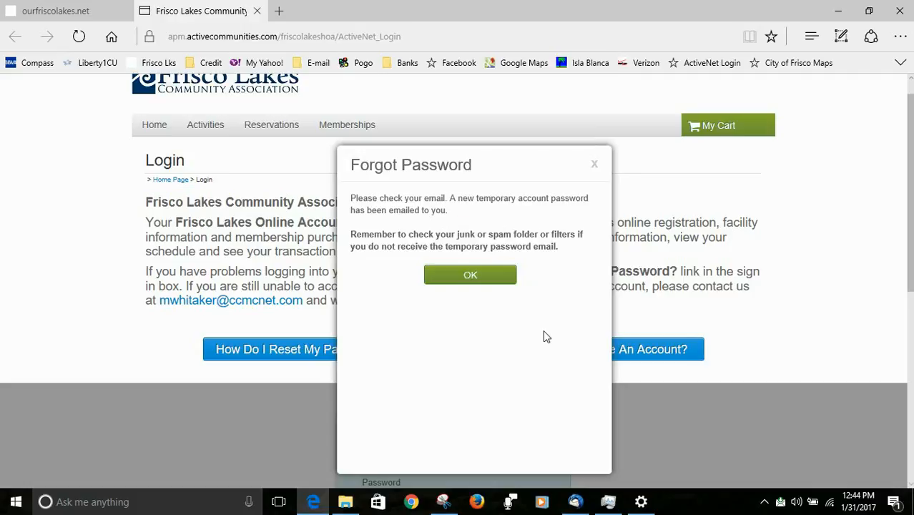
# Open the newest 'Your password has been reset' e-mail in Thunderbird
pyautogui.click(575, 503)
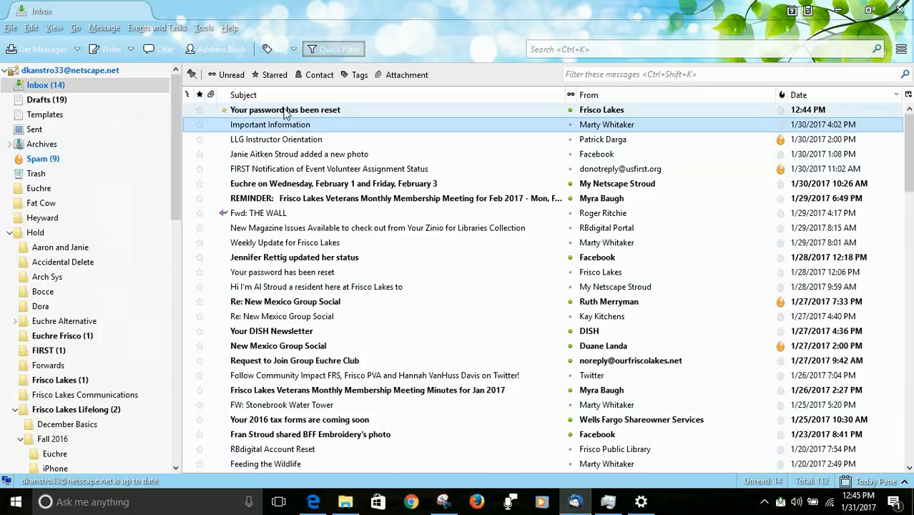
pyautogui.click(289, 113)
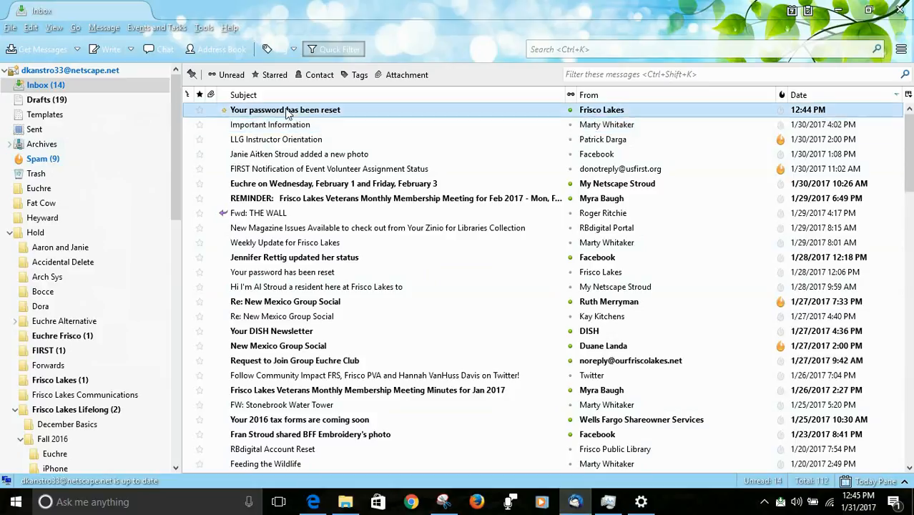
pyautogui.doubleClick(288, 111)
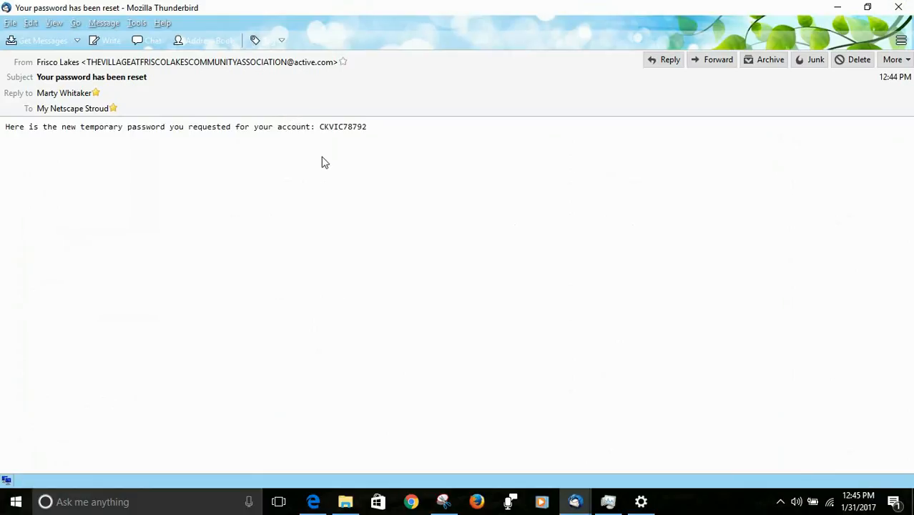
# Copy the temporary password from the e-mail and return to the ActiveNet page in Edge
pyautogui.moveTo(321, 127); pyautogui.dragTo(373, 126)
pyautogui.click(32, 24)
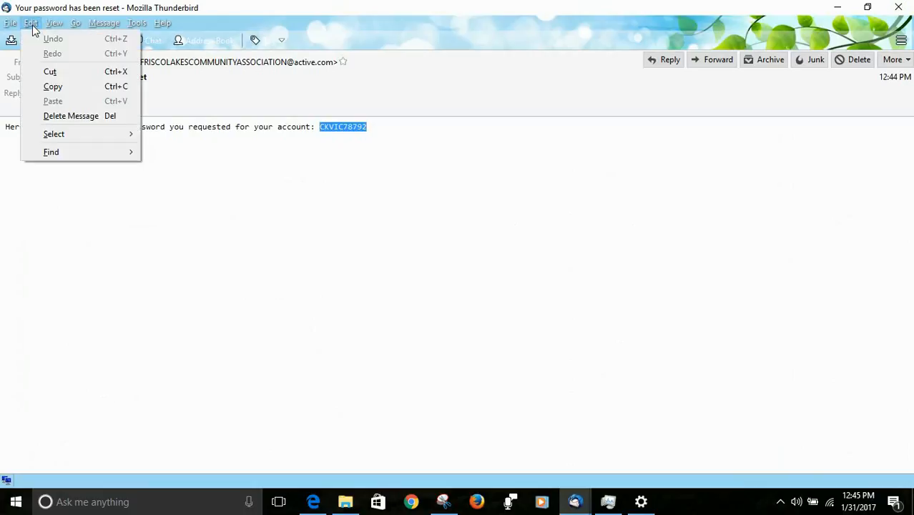
pyautogui.click(53, 88)
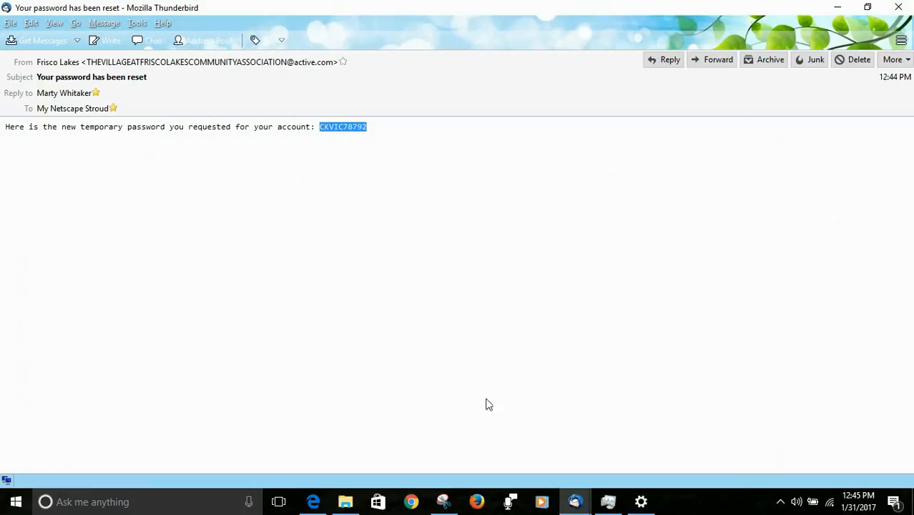
pyautogui.click(313, 501)
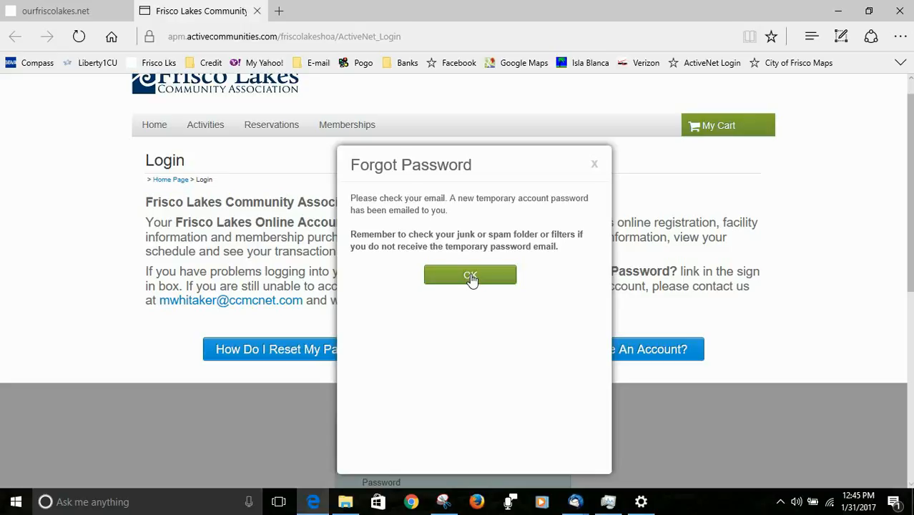
# Dismiss the confirmation and log in with the account e-mail and the pasted temporary password
pyautogui.click(472, 277)
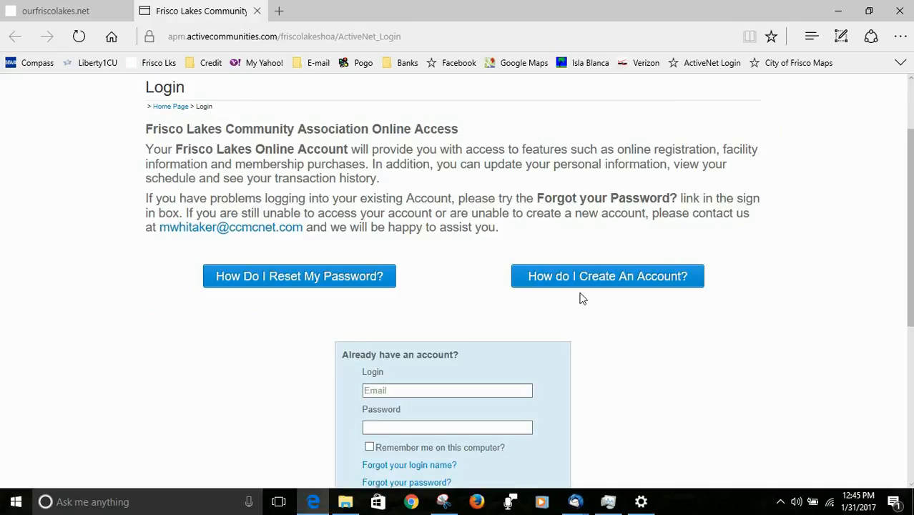
pyautogui.moveTo(908, 155); pyautogui.dragTo(908, 213)
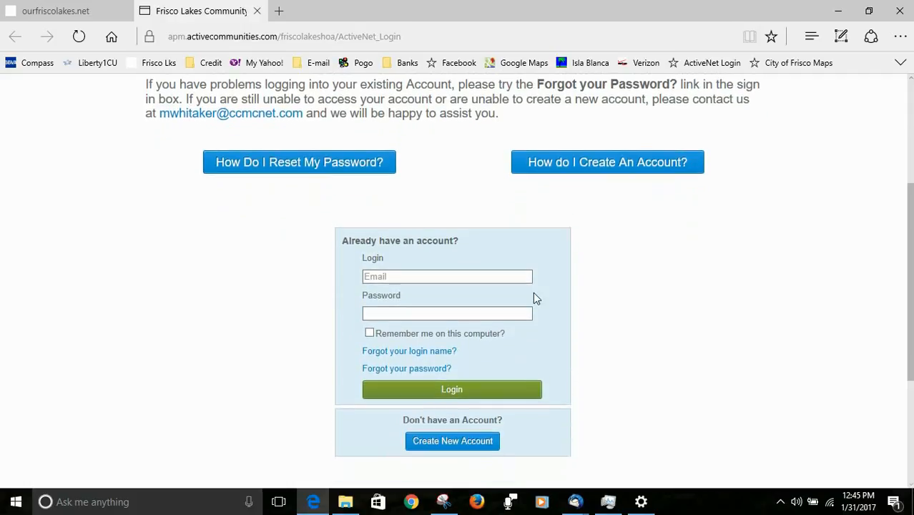
pyautogui.click(428, 278)
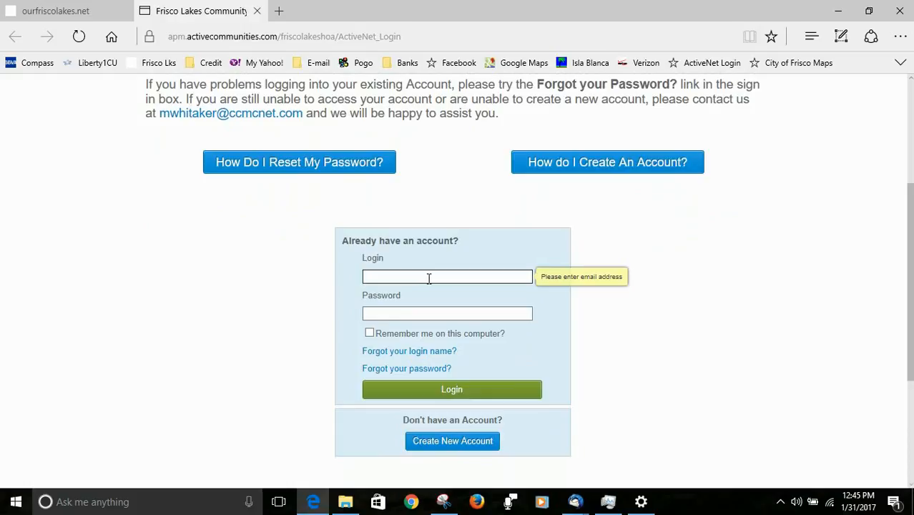
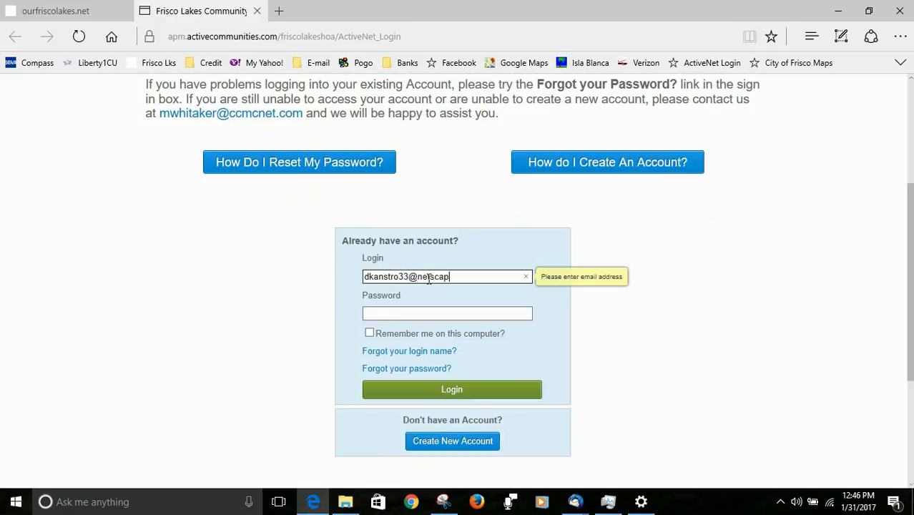
pyautogui.click(413, 313)
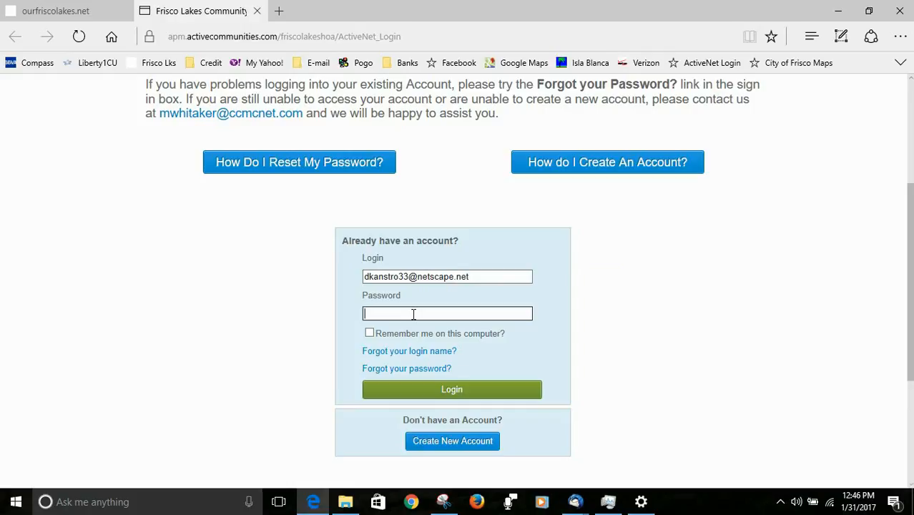
pyautogui.hotkey('ctrl', 'v')
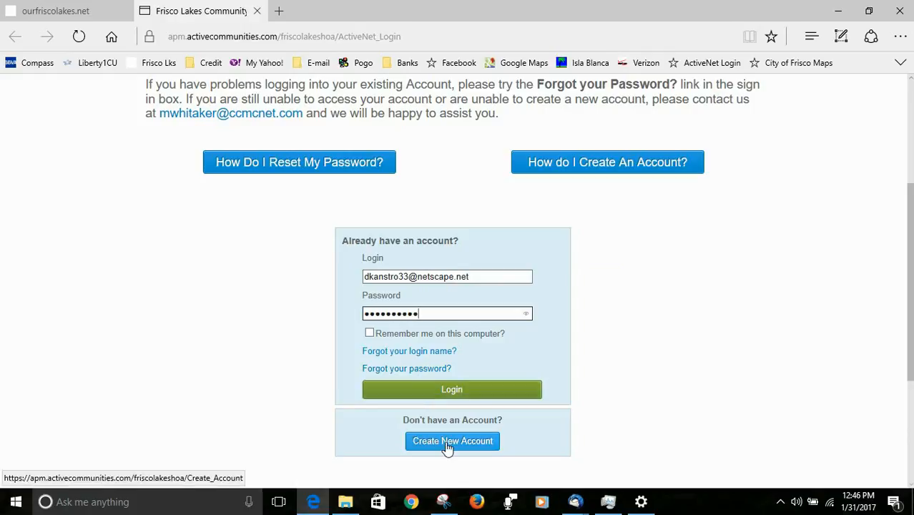
pyautogui.click(443, 392)
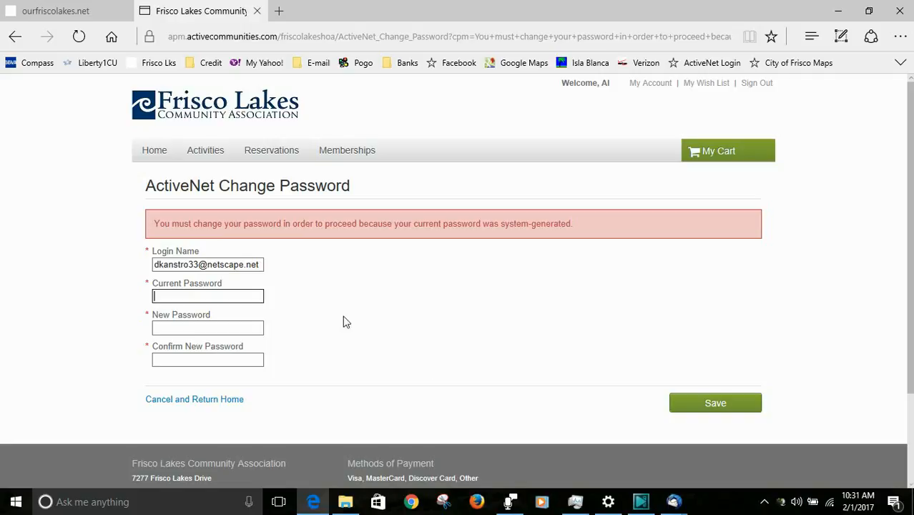
# Paste the temporary password as current, enter and save a new password, then open My Account
pyautogui.hotkey('ctrl', 'v')
pyautogui.click(224, 326)
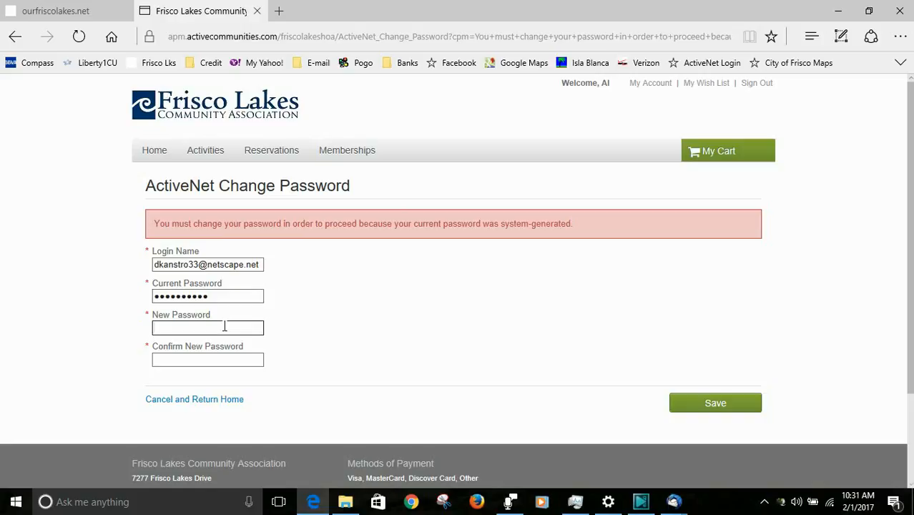
pyautogui.write('*********')
pyautogui.click(227, 359)
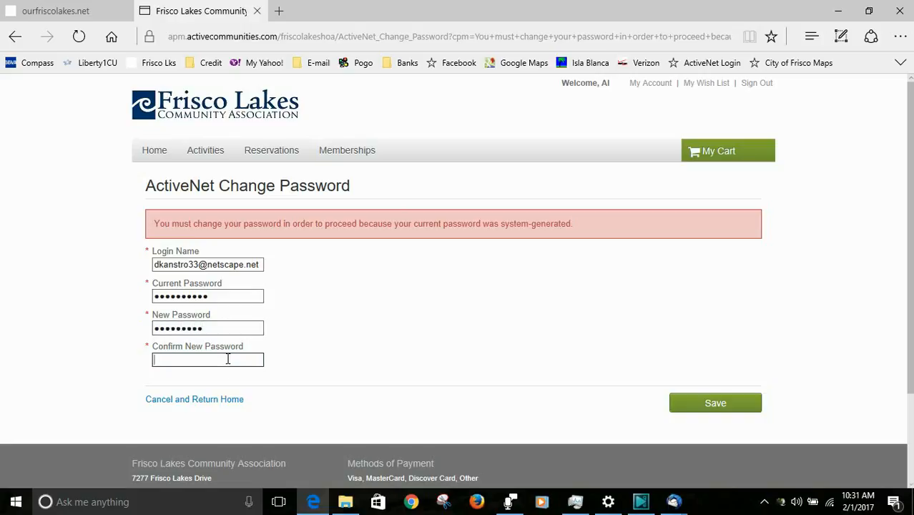
pyautogui.write('*********')
pyautogui.click(713, 404)
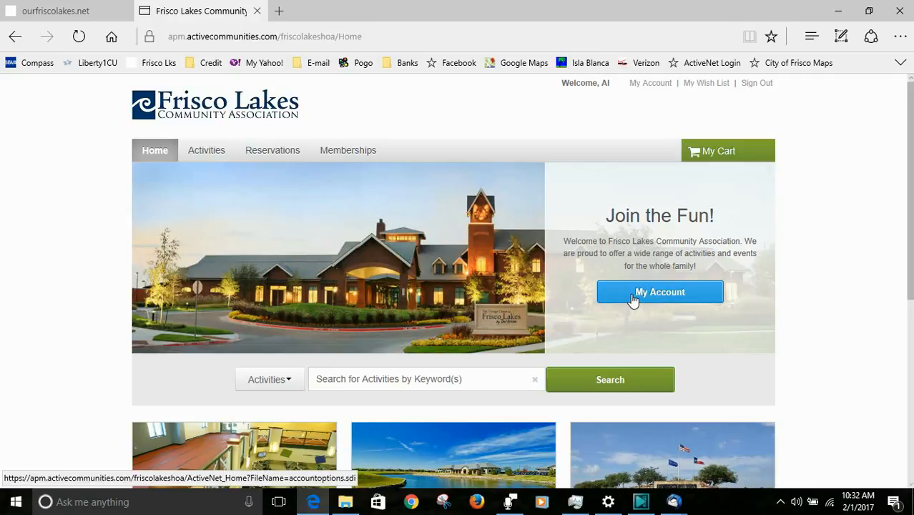
pyautogui.click(632, 296)
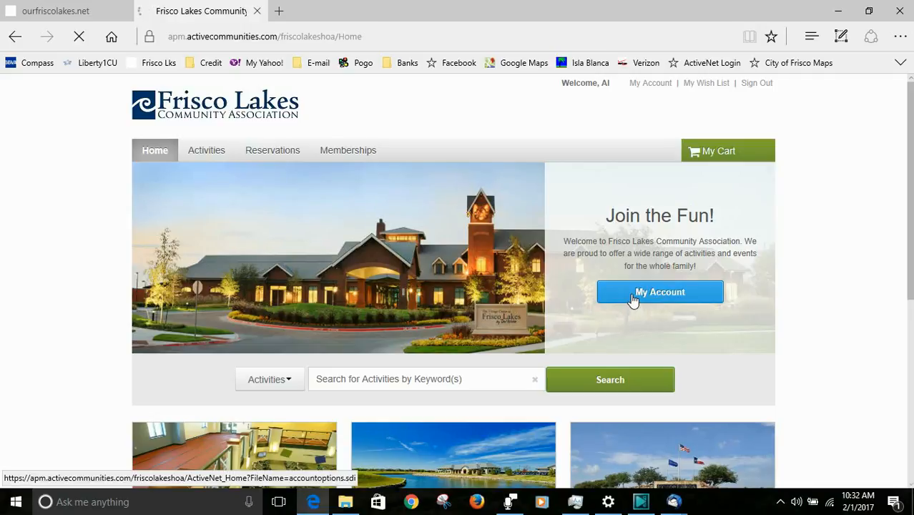